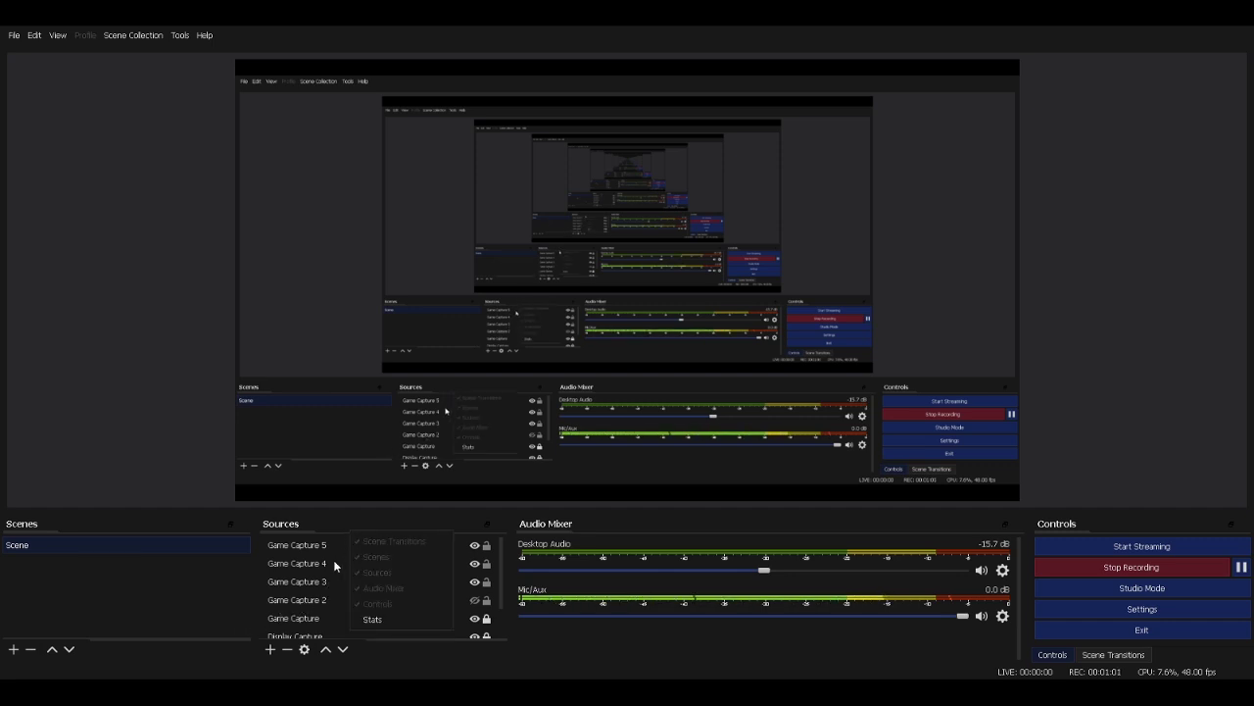
{"action": "left_click", "coordinate": [335, 588]}
{"action": "right_click", "coordinate": [334, 589]}
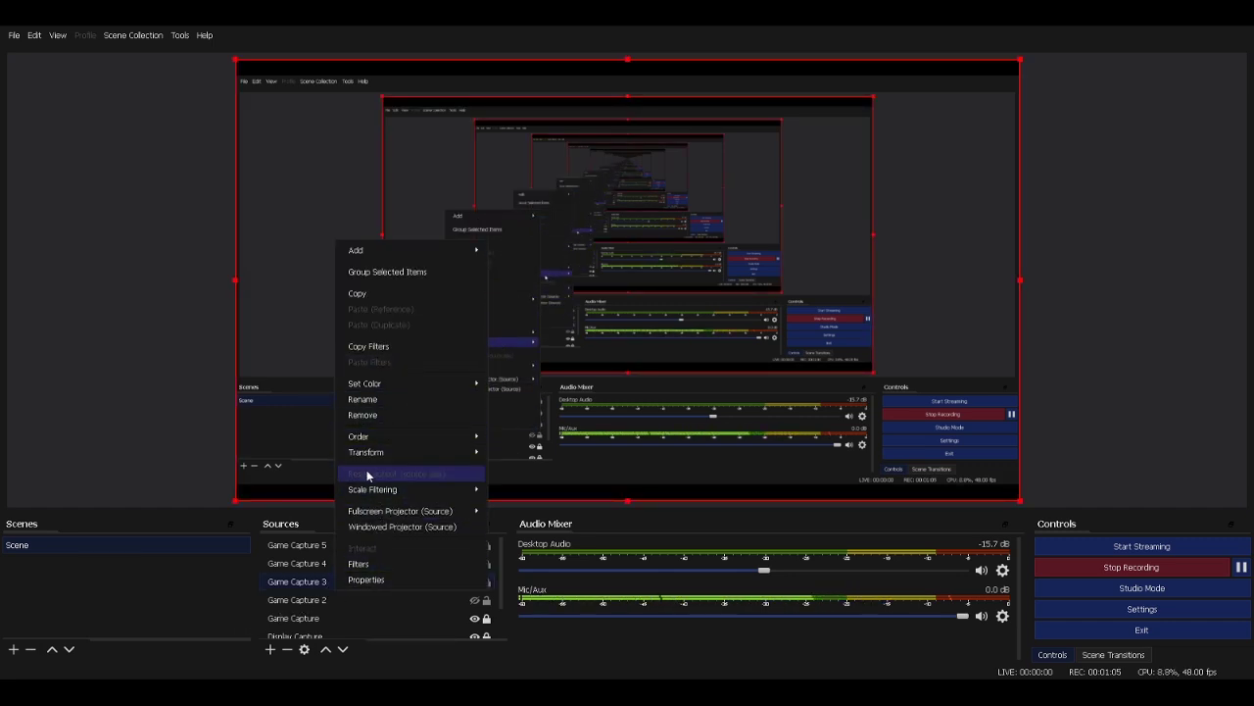
{"action": "left_click", "coordinate": [302, 540]}
Add a new Video Capture Device source that uses the C930c webcam.
{"action": "left_click", "coordinate": [269, 648]}
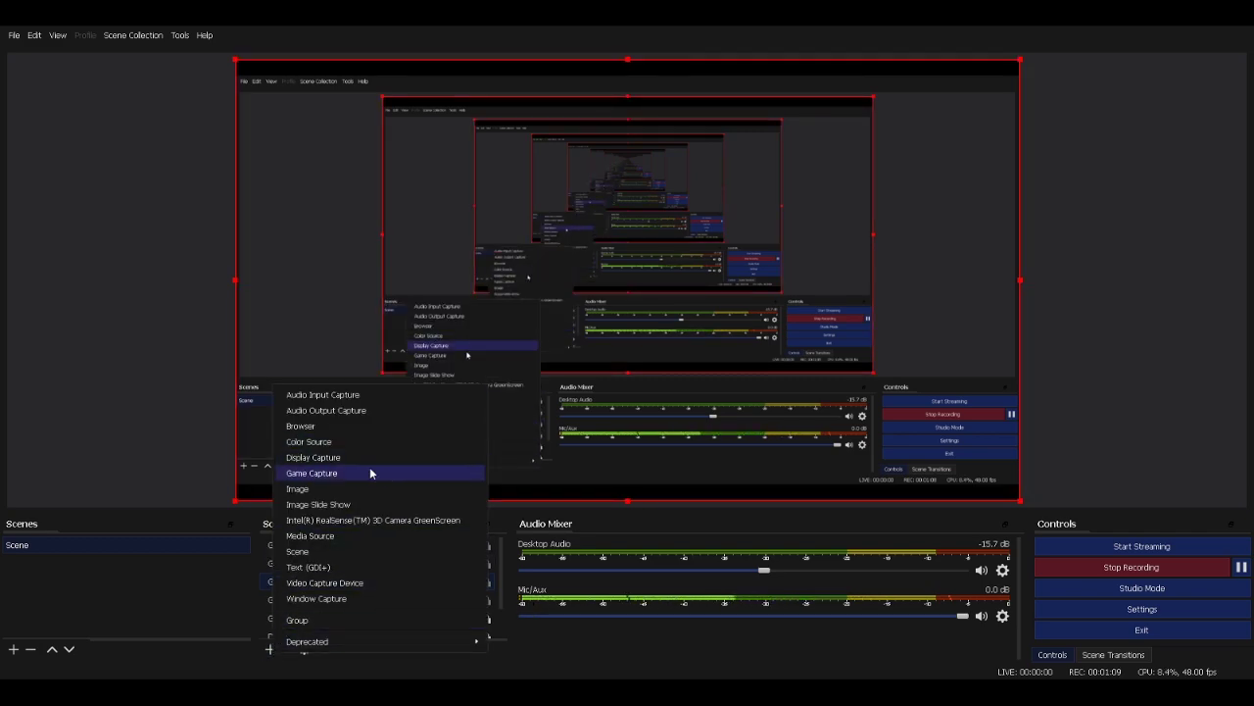
{"action": "left_click", "coordinate": [355, 587]}
{"action": "left_click", "coordinate": [644, 437]}
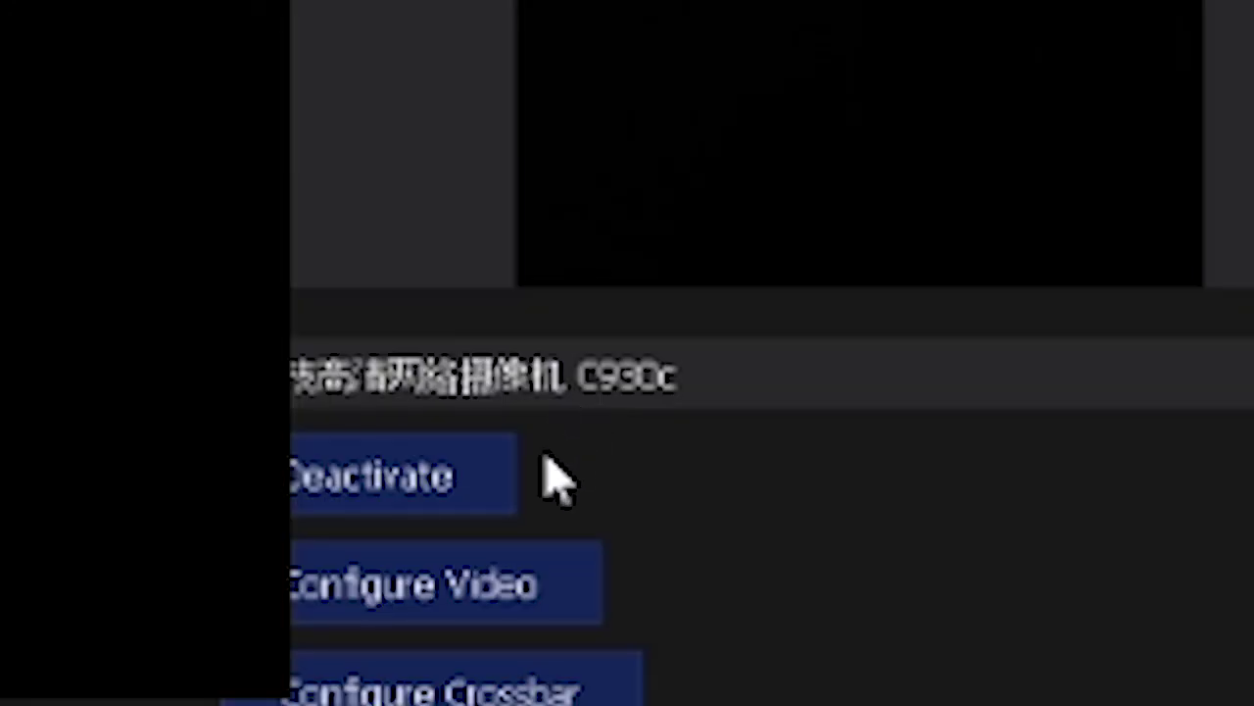
{"action": "left_click", "coordinate": [558, 309]}
{"action": "left_click", "coordinate": [582, 471]}
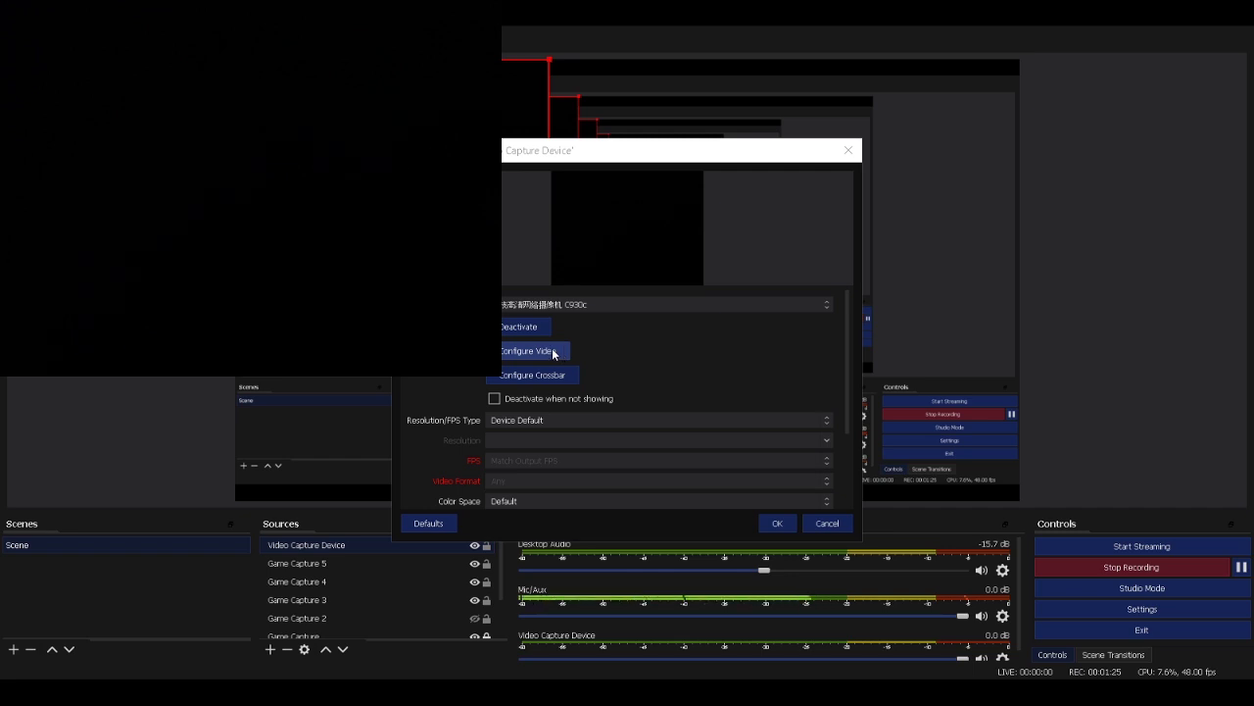
Open the webcam's video configuration and look over the Resolution/FPS Type options without changing them.
{"action": "left_click", "coordinate": [553, 352]}
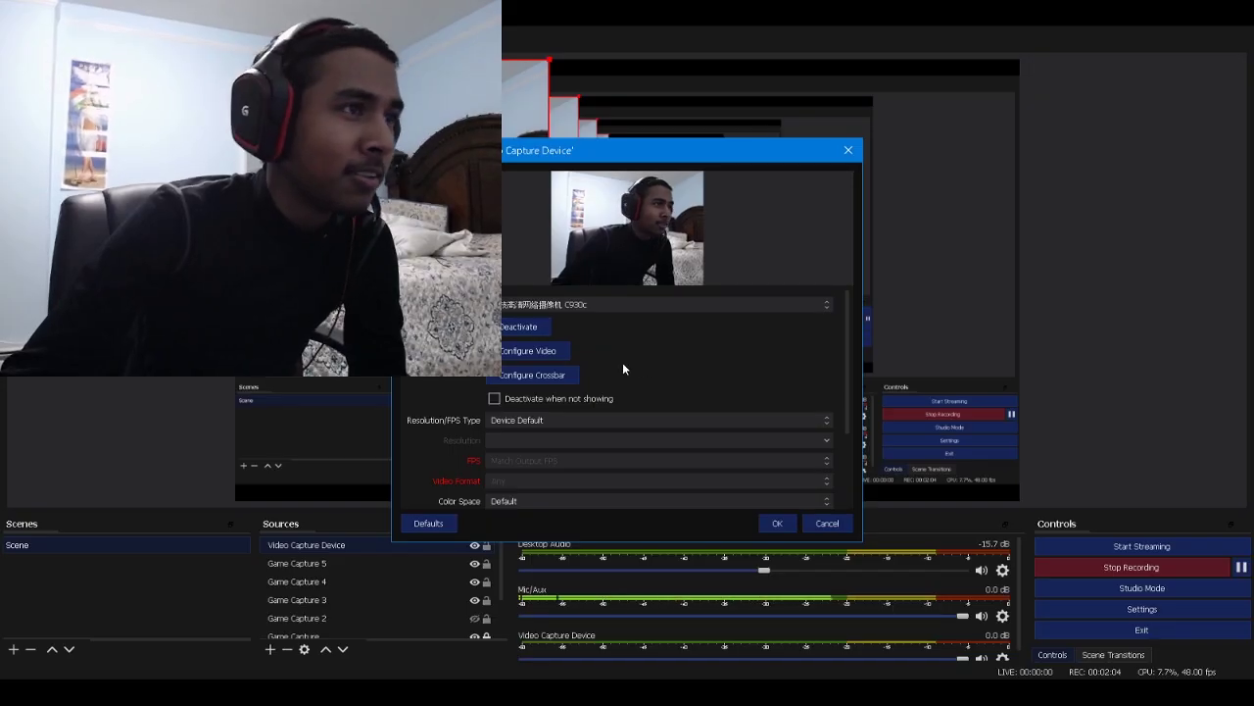
{"action": "left_click", "coordinate": [600, 422]}
{"action": "left_click", "coordinate": [590, 420]}
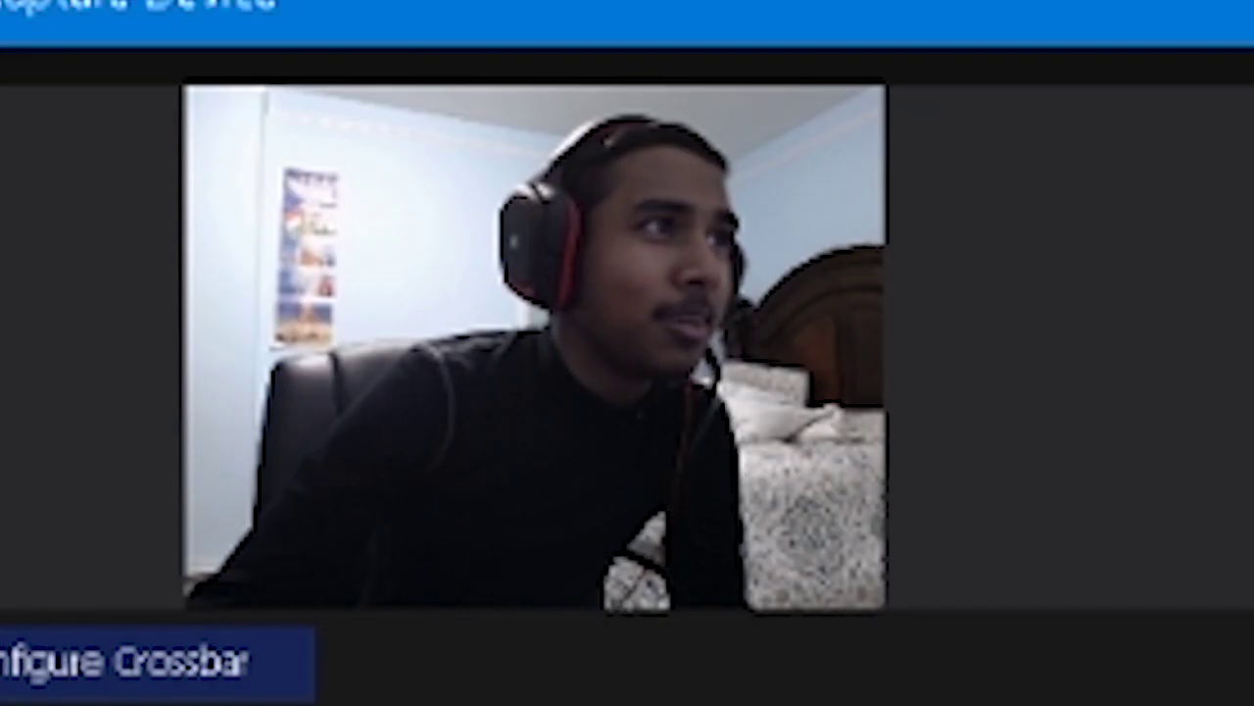
{"action": "scroll", "coordinate": [156, 657], "scroll_direction": "down", "scroll_amount": 1}
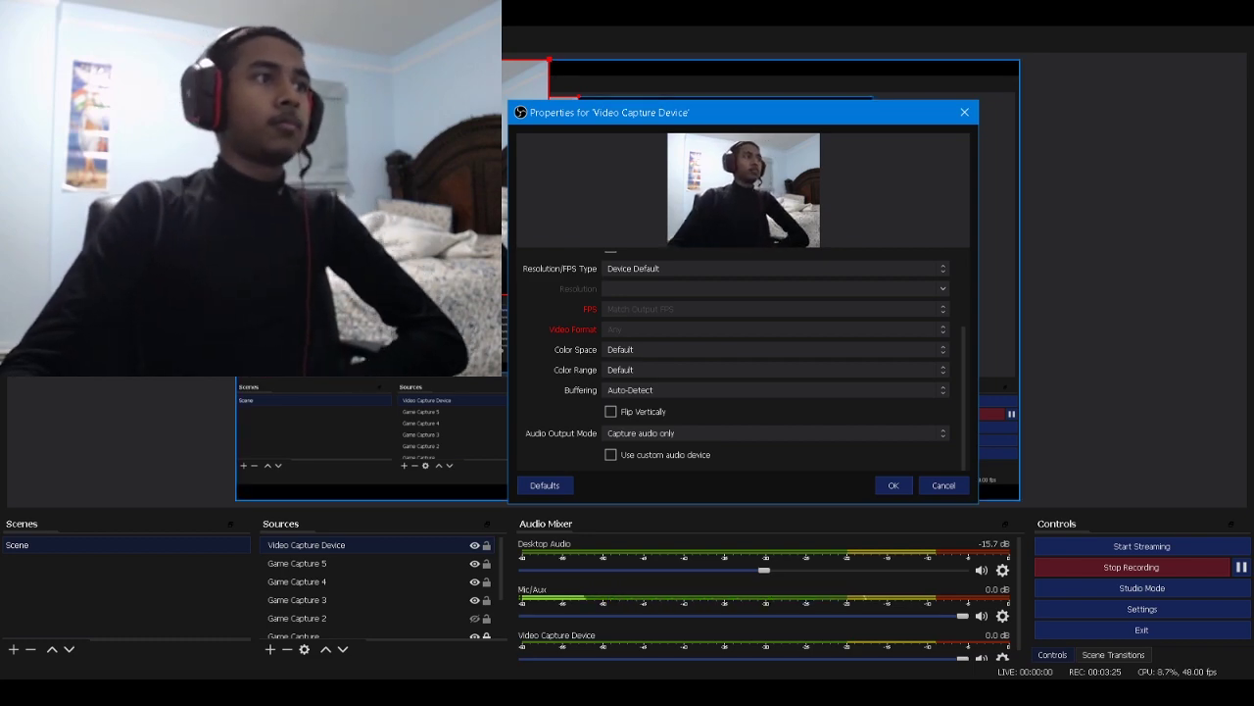
Set the webcam source's Buffering to Enable and keep its Audio Output Mode at Capture audio only.
{"action": "left_click", "coordinate": [657, 391]}
{"action": "left_click", "coordinate": [651, 412]}
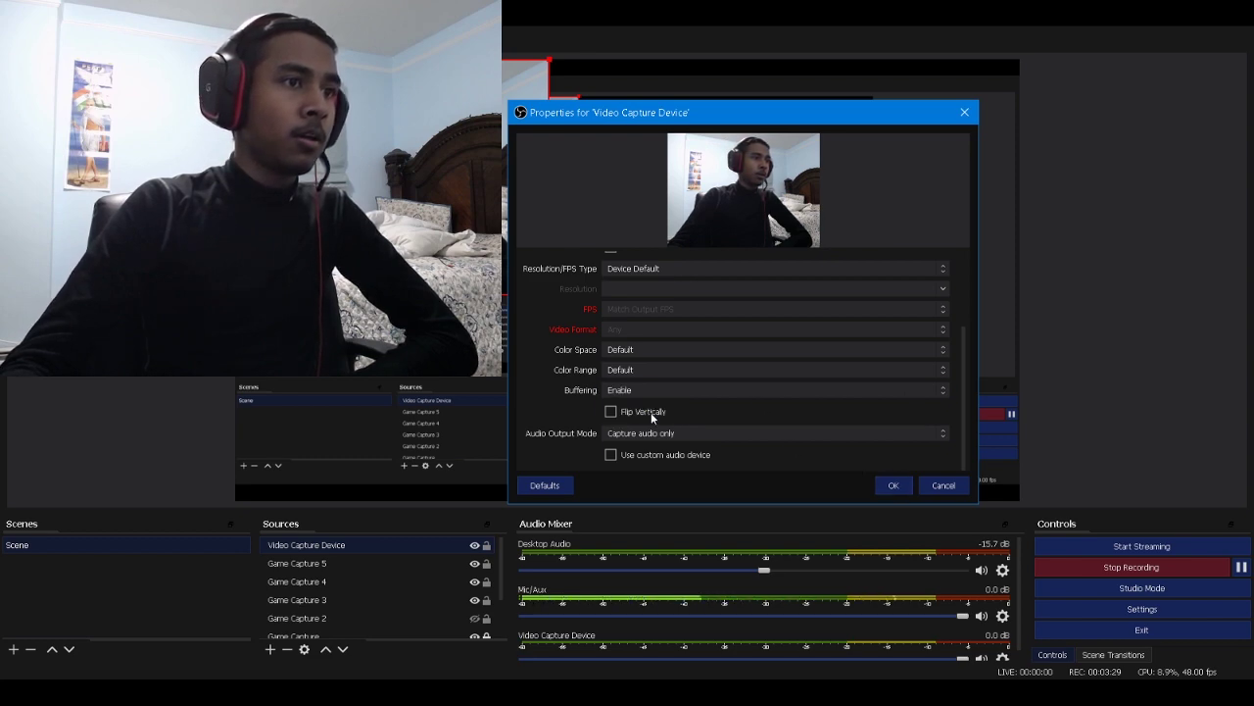
{"action": "left_click", "coordinate": [647, 394]}
{"action": "left_click", "coordinate": [611, 403]}
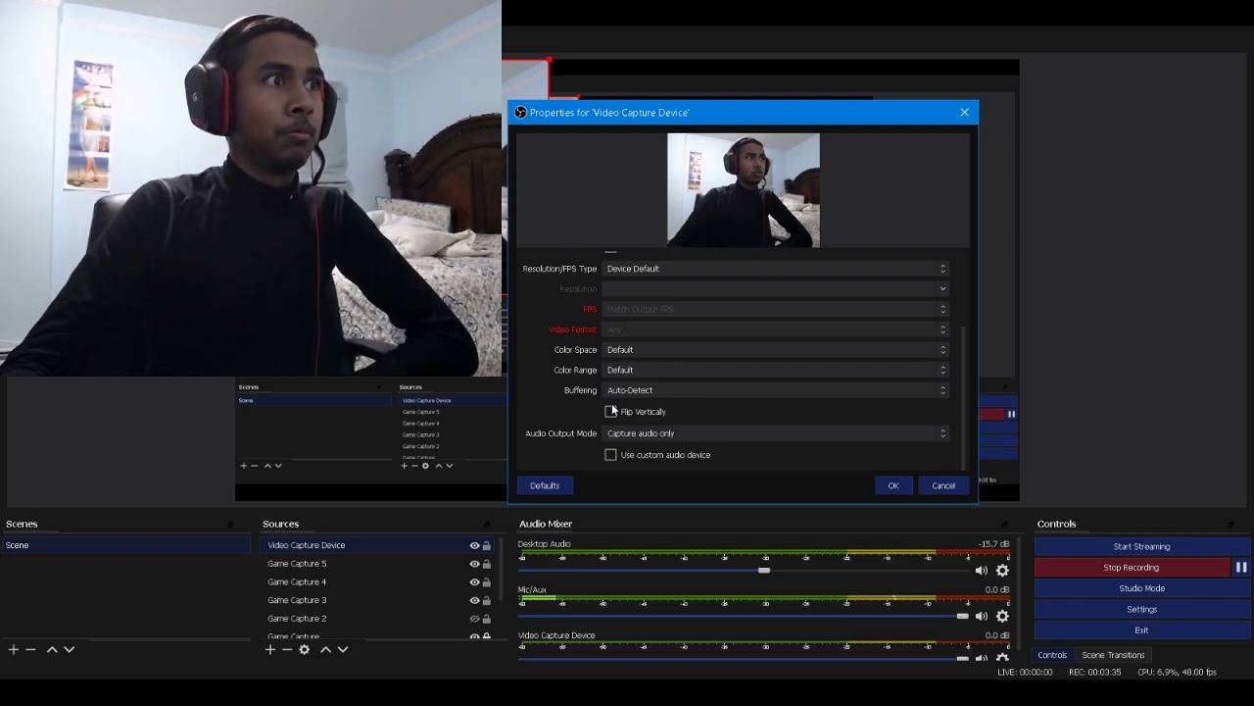
{"action": "left_click", "coordinate": [682, 388]}
{"action": "left_click", "coordinate": [671, 411]}
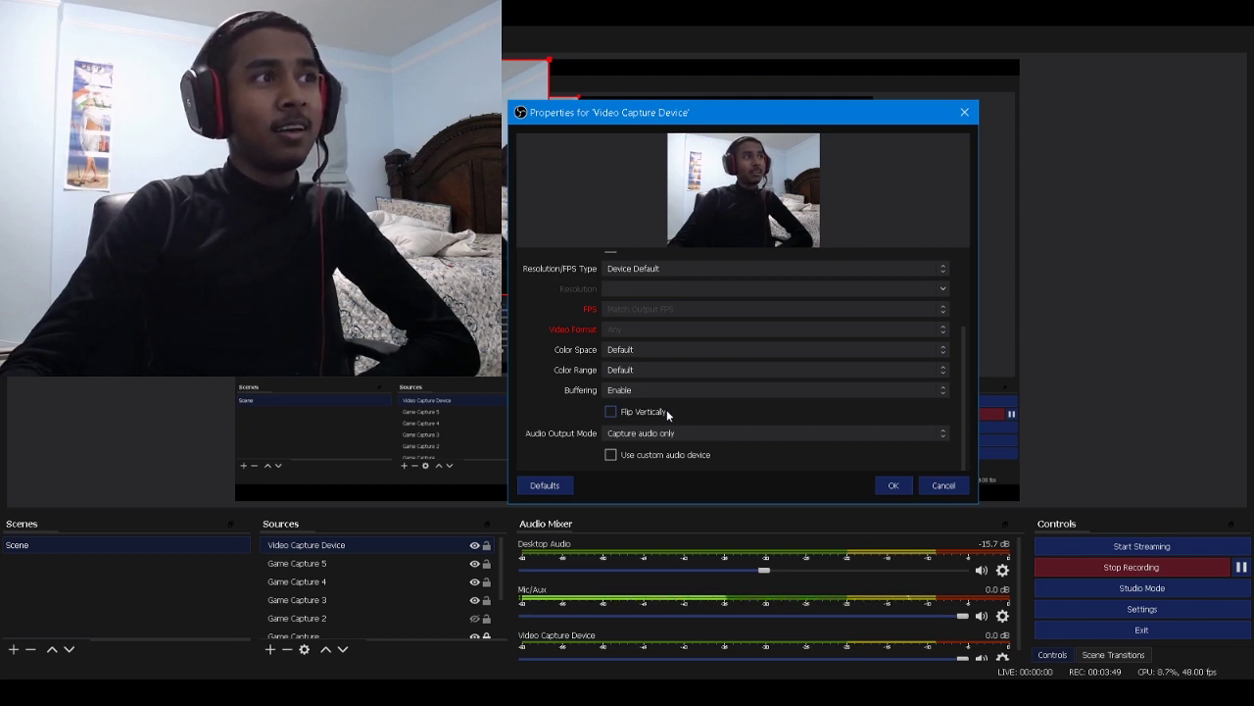
{"action": "left_click", "coordinate": [655, 433]}
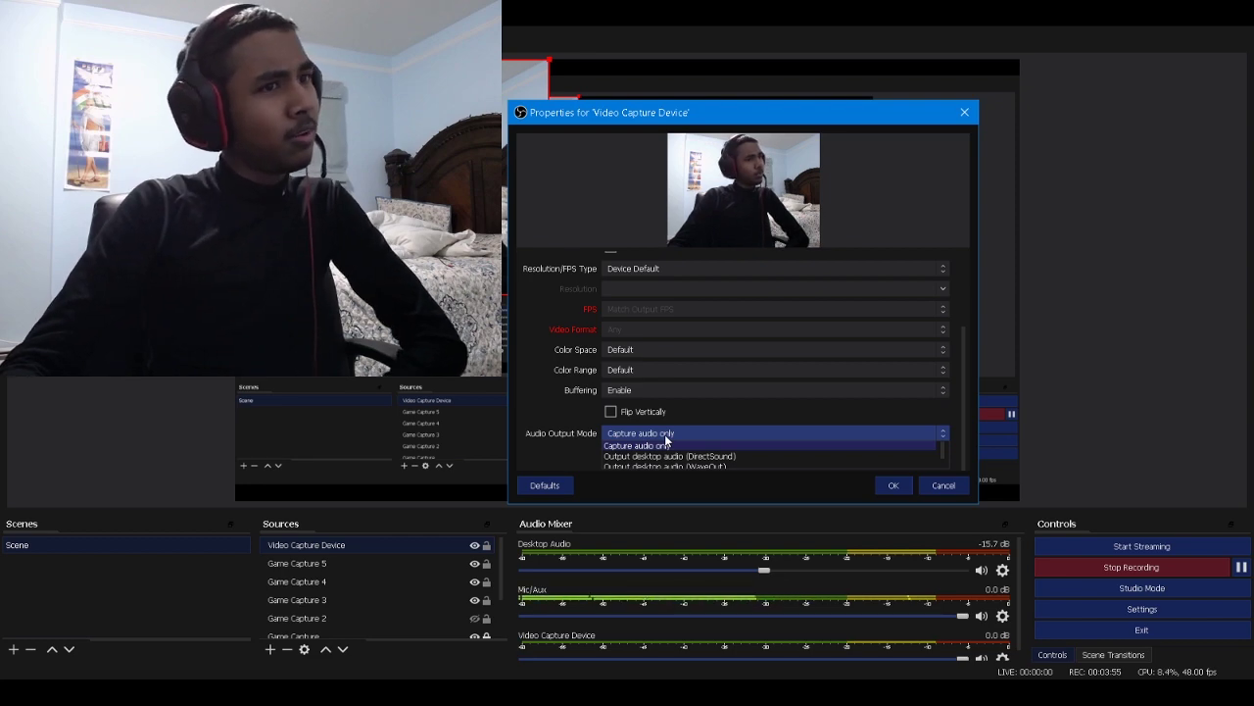
{"action": "left_click", "coordinate": [664, 432]}
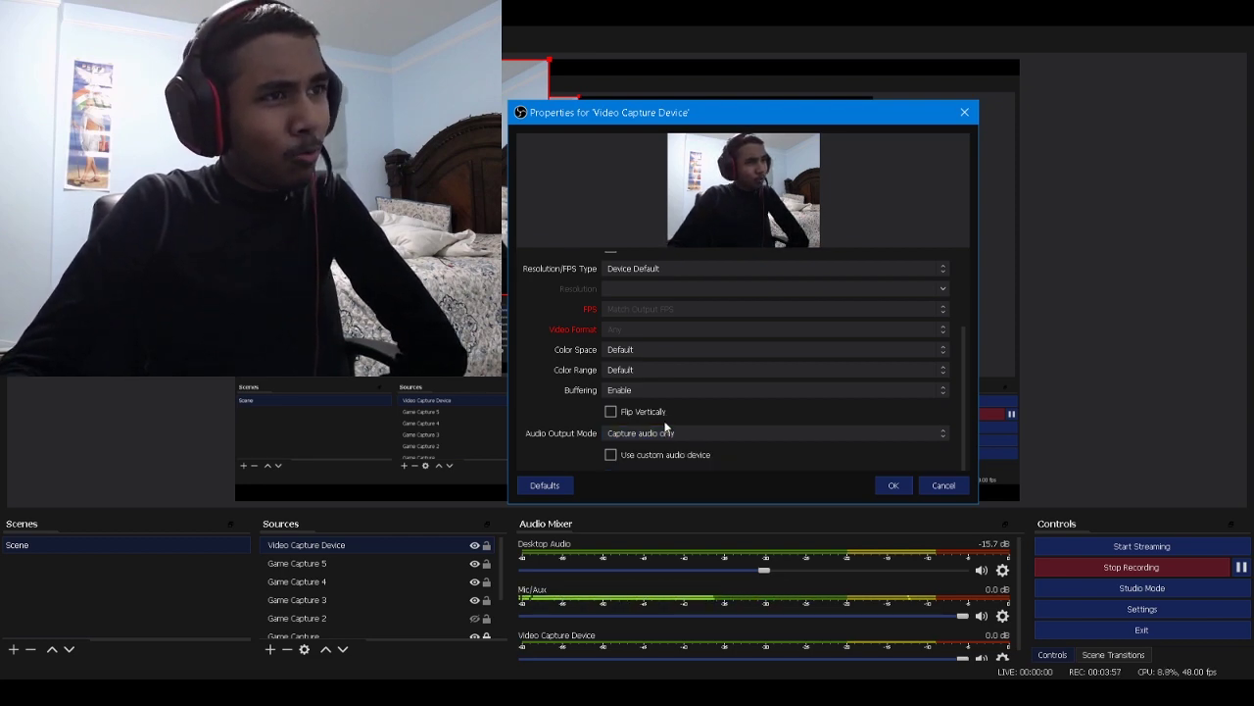
Try the 709 and 601 color spaces on the webcam source and return the setting to Default.
{"action": "scroll", "coordinate": [655, 389], "scroll_direction": "up", "scroll_amount": 2}
{"action": "left_click", "coordinate": [654, 389]}
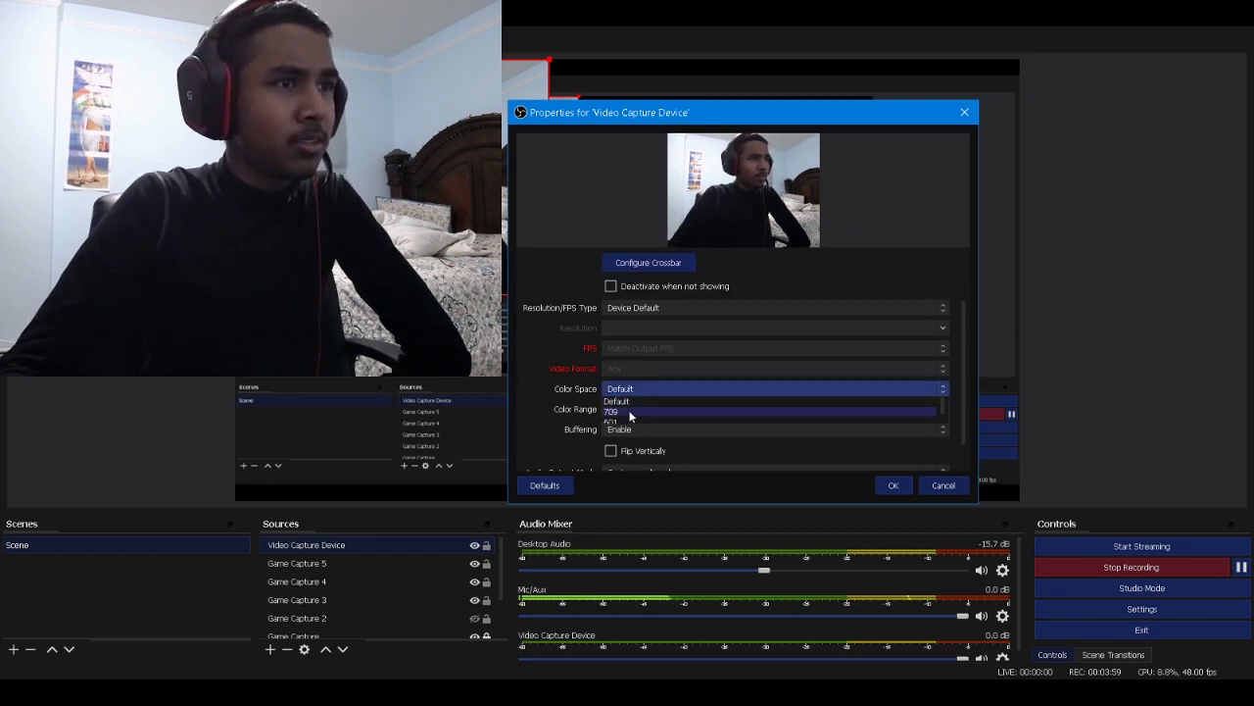
{"action": "left_click", "coordinate": [654, 412]}
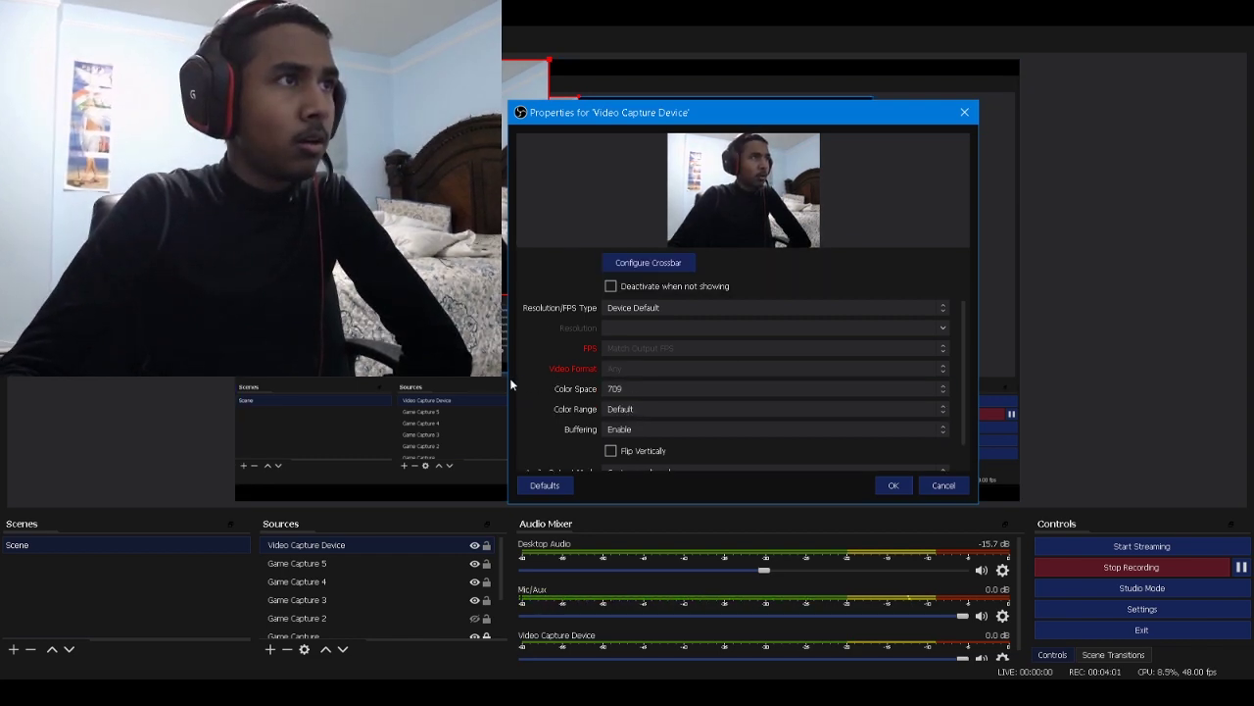
{"action": "left_click", "coordinate": [669, 387]}
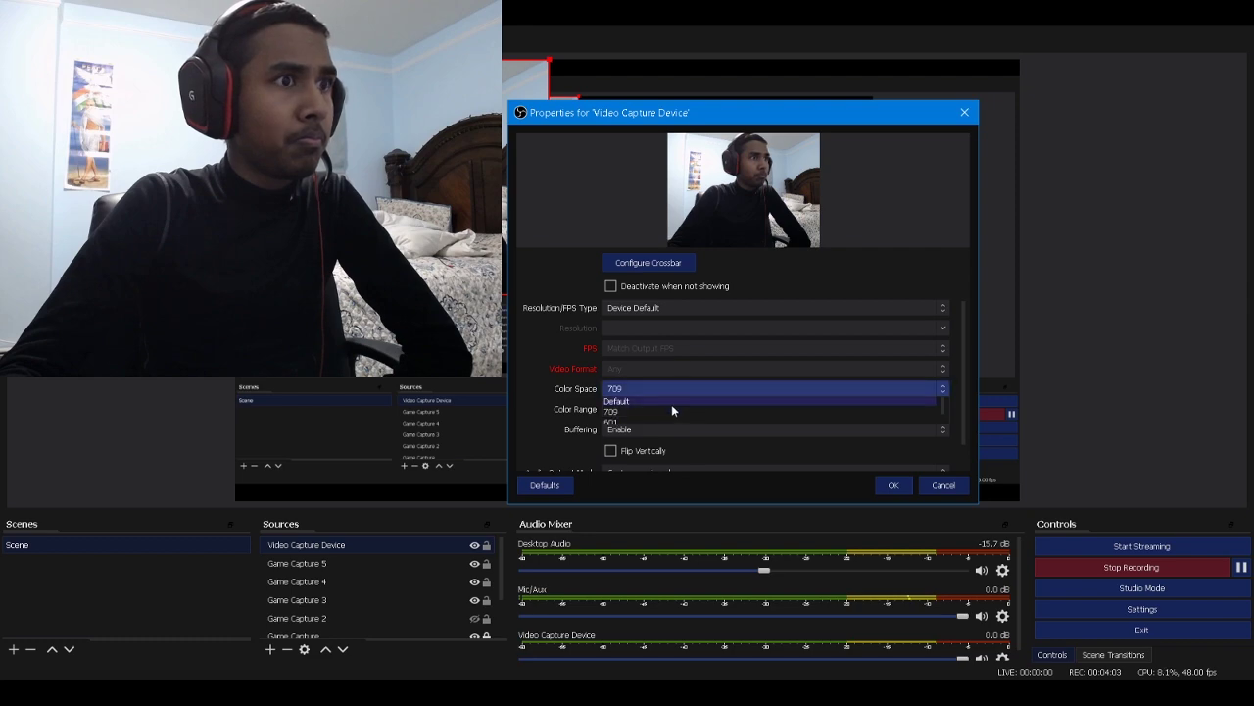
{"action": "left_click", "coordinate": [675, 412]}
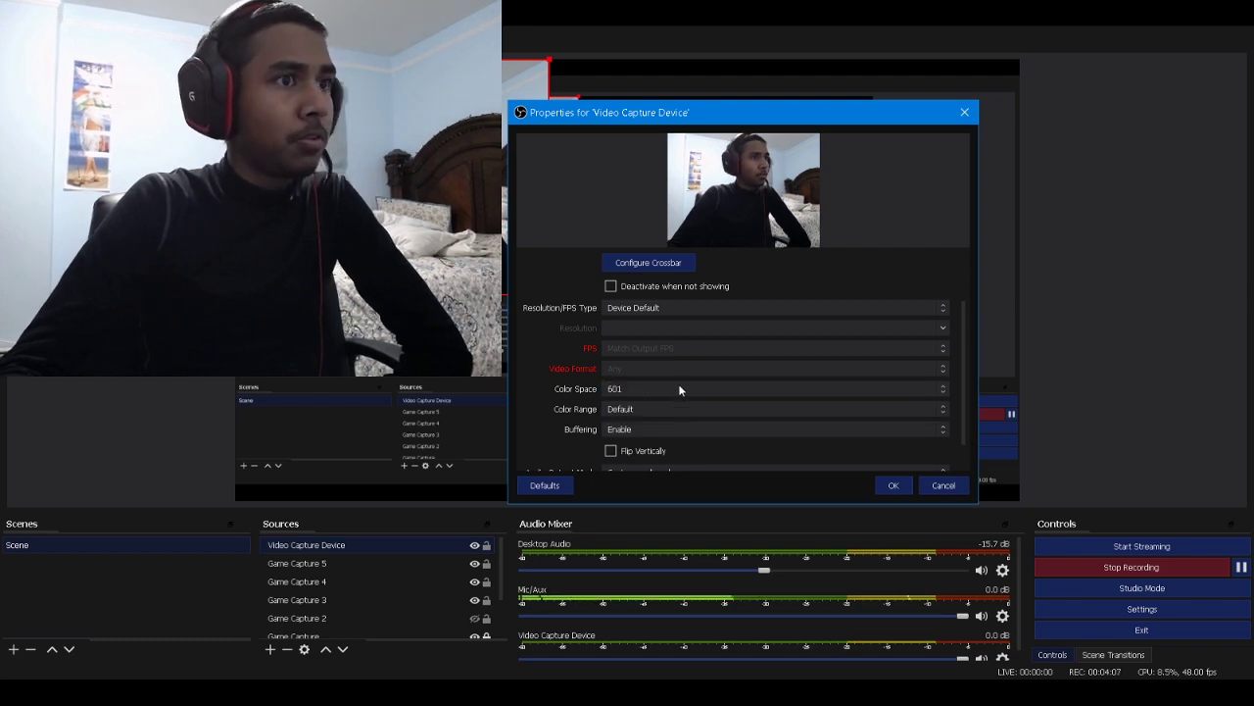
{"action": "left_click", "coordinate": [678, 386]}
{"action": "left_click", "coordinate": [671, 400]}
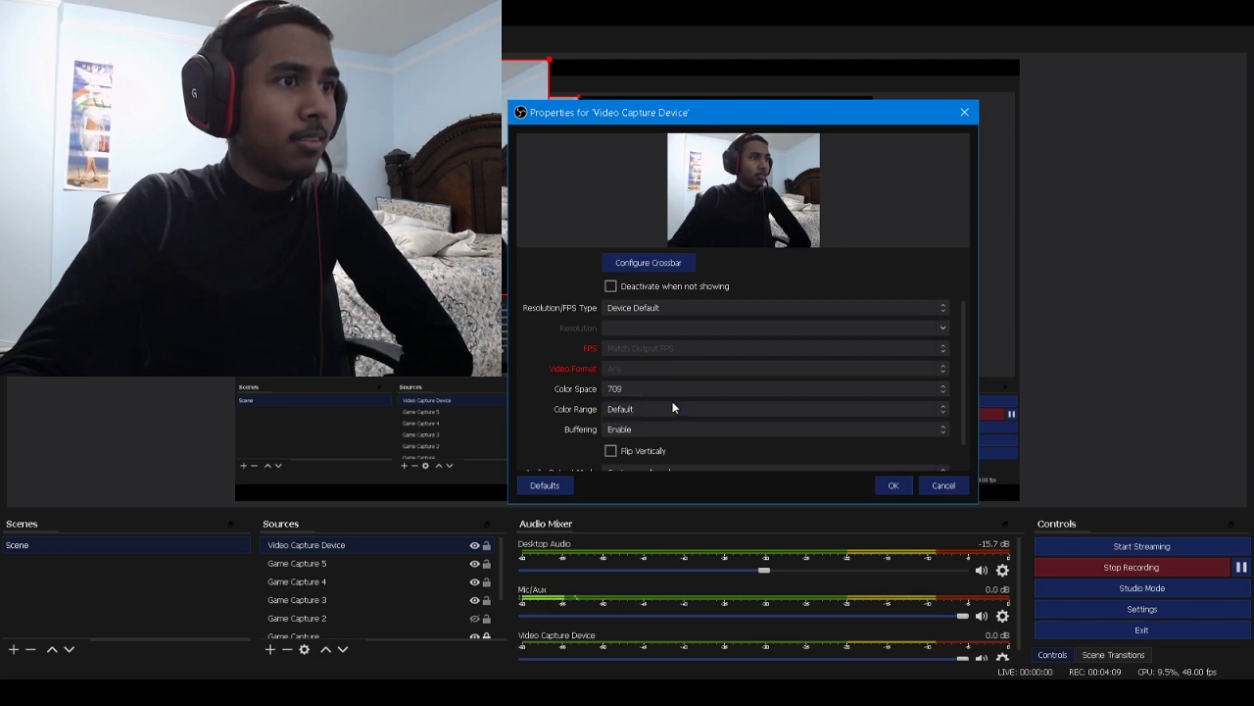
{"action": "left_click", "coordinate": [673, 389]}
{"action": "left_click", "coordinate": [672, 402]}
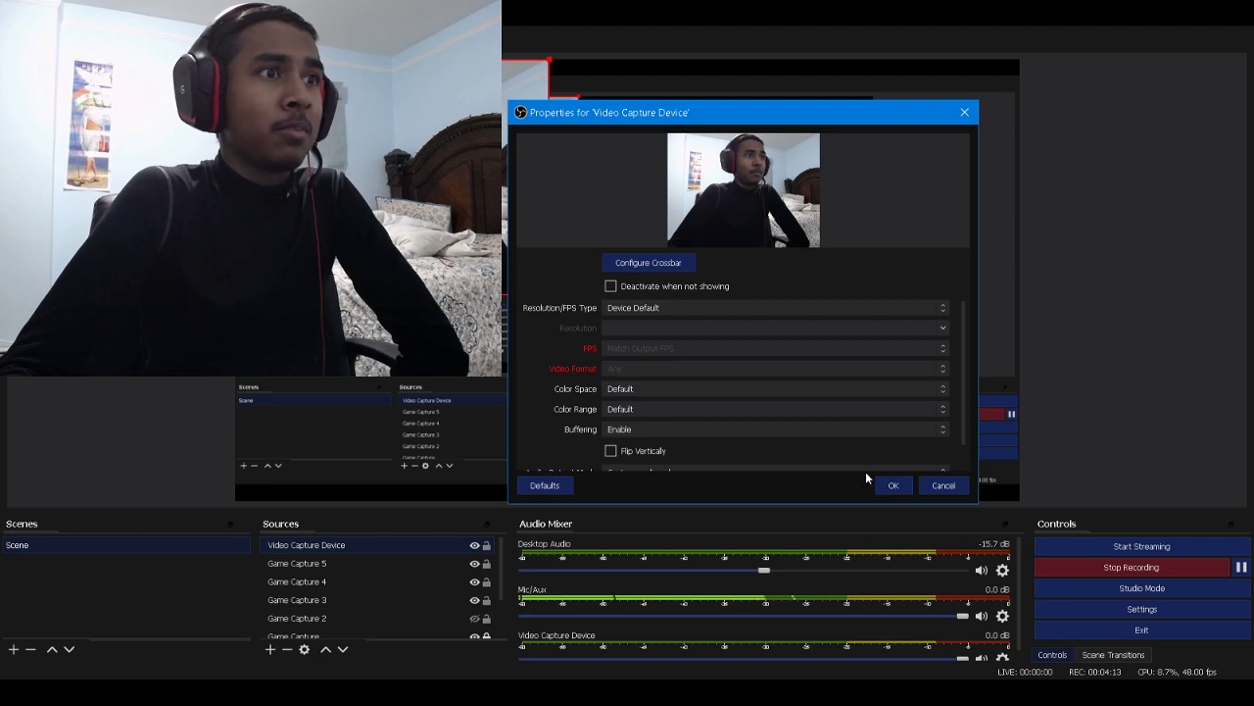
Switch the webcam source's Resolution/FPS Type to Custom and choose the 1600x896 resolution.
{"action": "left_click", "coordinate": [723, 307]}
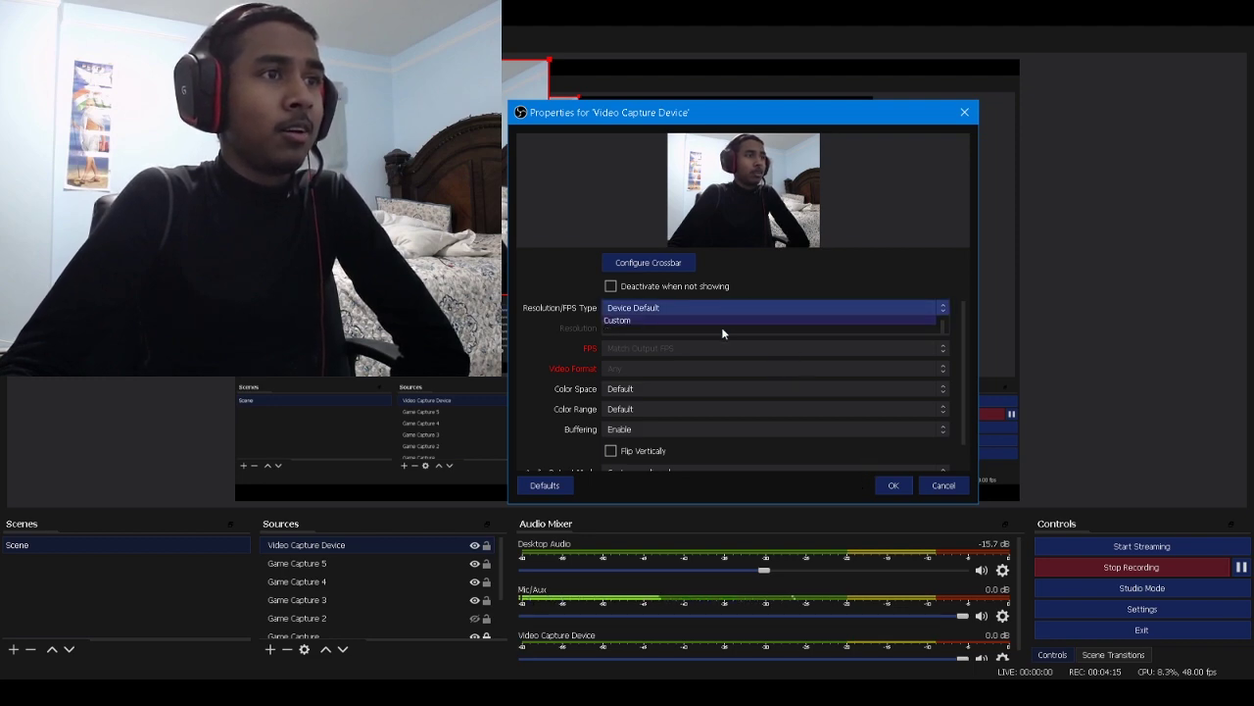
{"action": "left_click", "coordinate": [721, 327]}
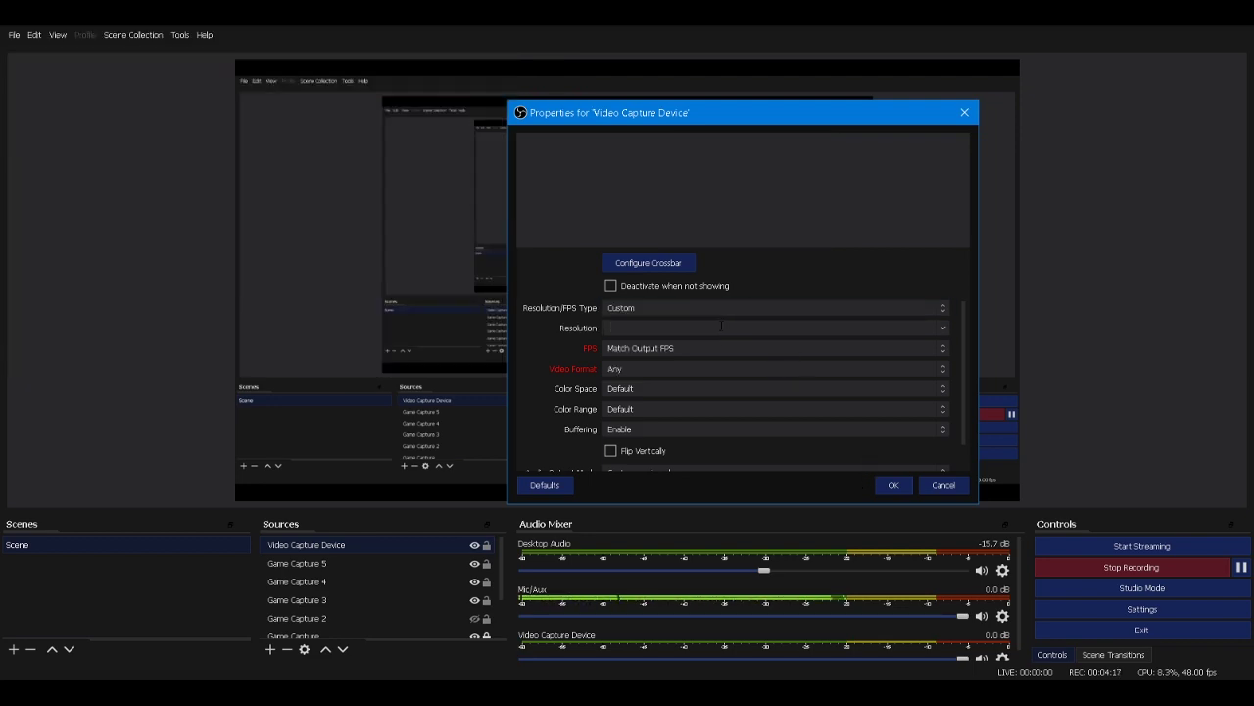
{"action": "left_click", "coordinate": [949, 332]}
{"action": "left_click", "coordinate": [805, 333]}
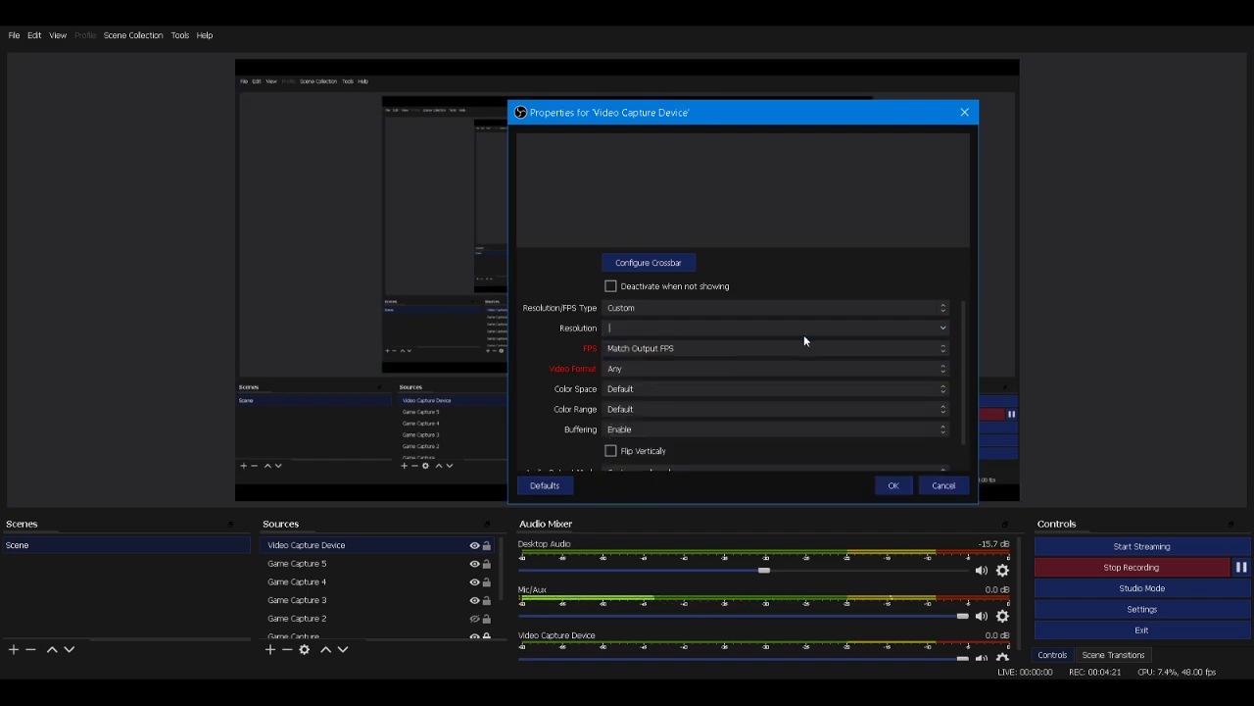
{"action": "left_click", "coordinate": [942, 331]}
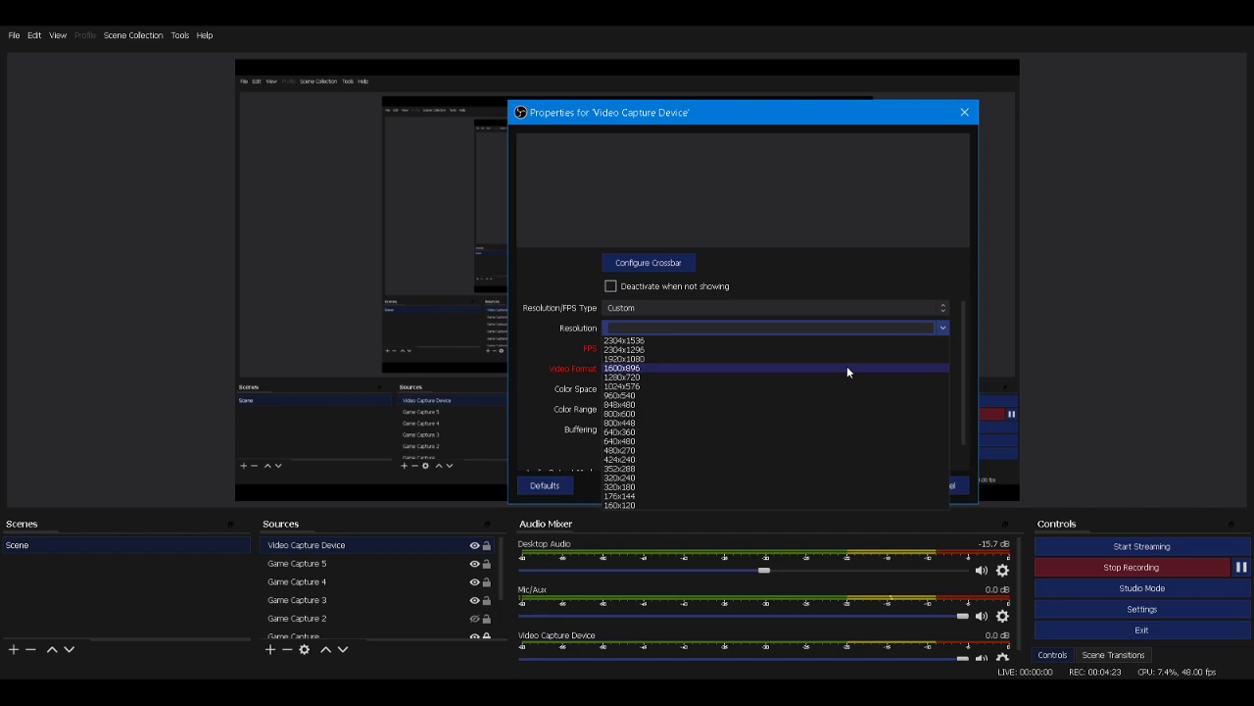
{"action": "left_click", "coordinate": [847, 365]}
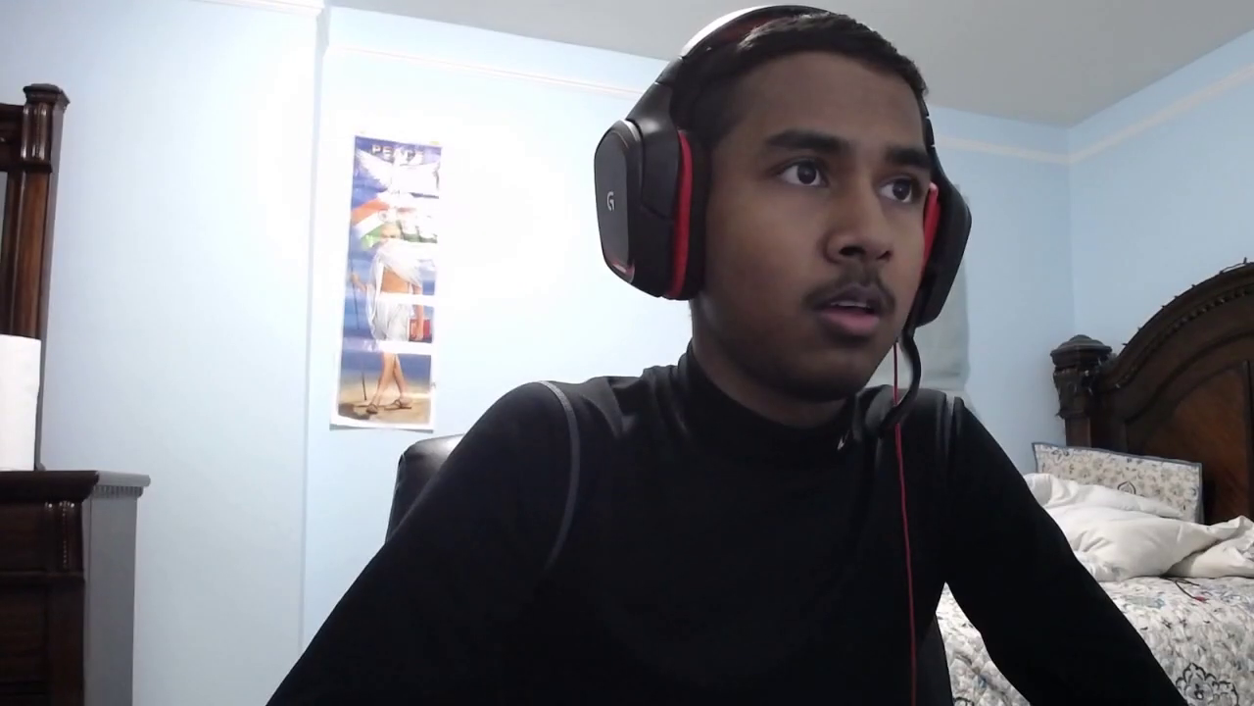